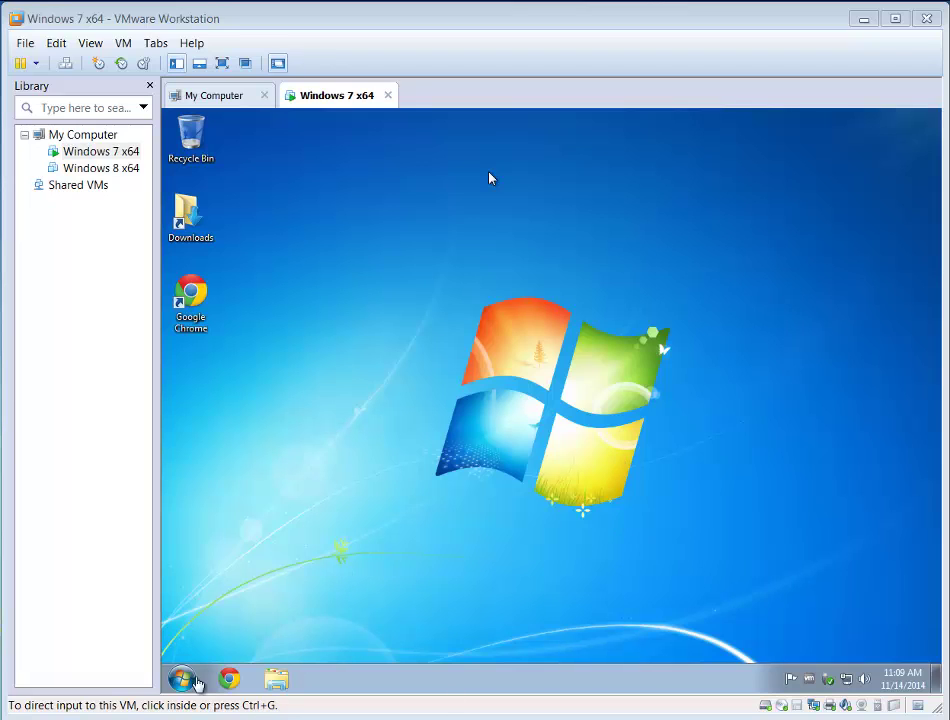
- Restart the Windows 7 guest using Restart from the Start menu's Shut down options
{"action": "left_click", "coordinate": [183, 680]}
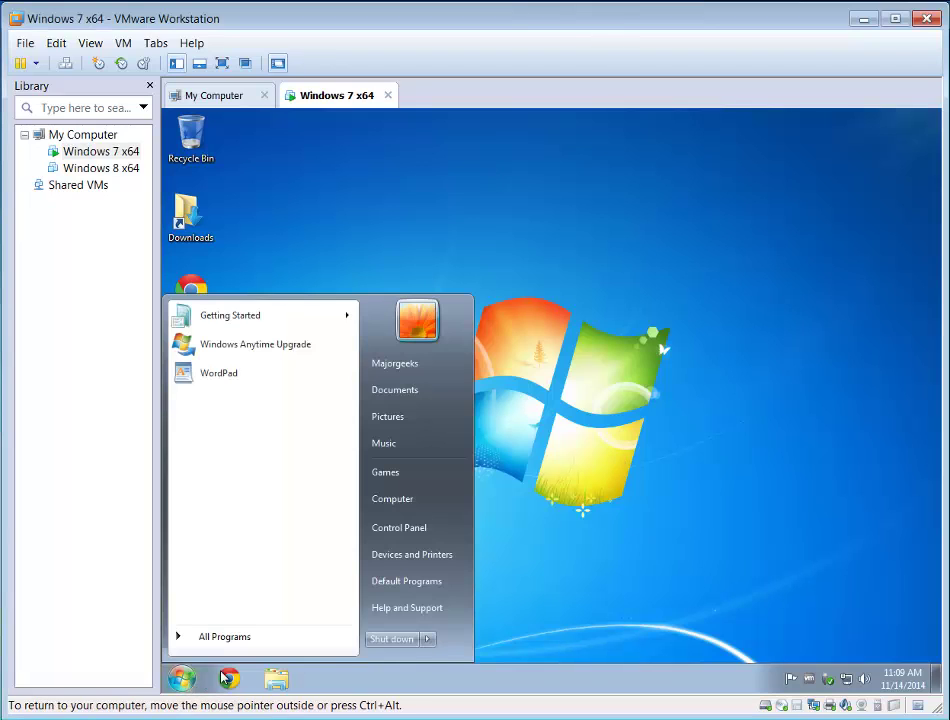
{"action": "left_click", "coordinate": [428, 640]}
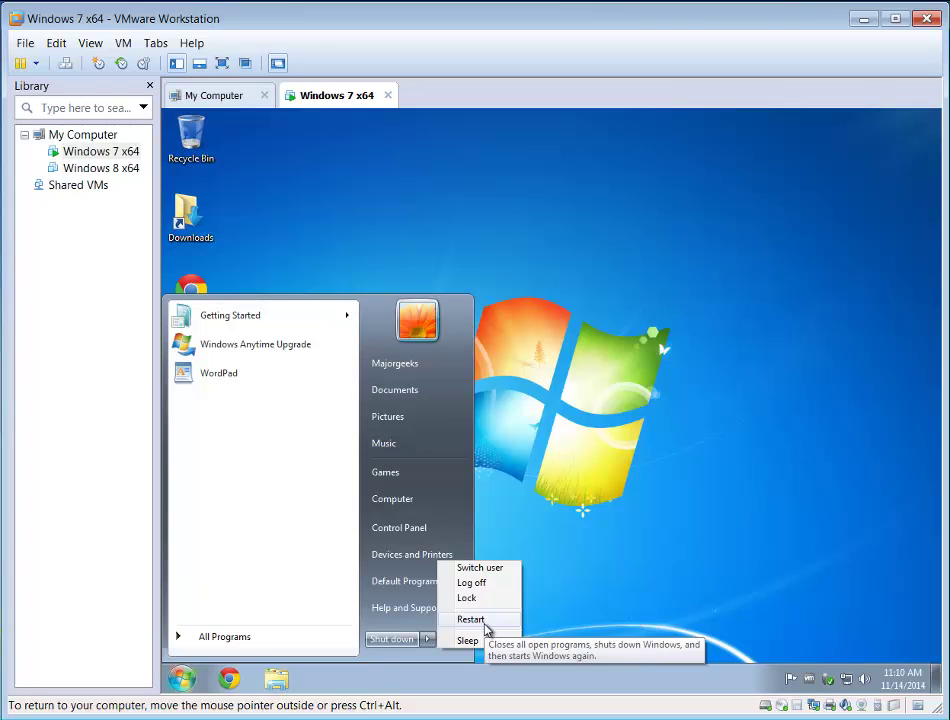
{"action": "left_click", "coordinate": [469, 621]}
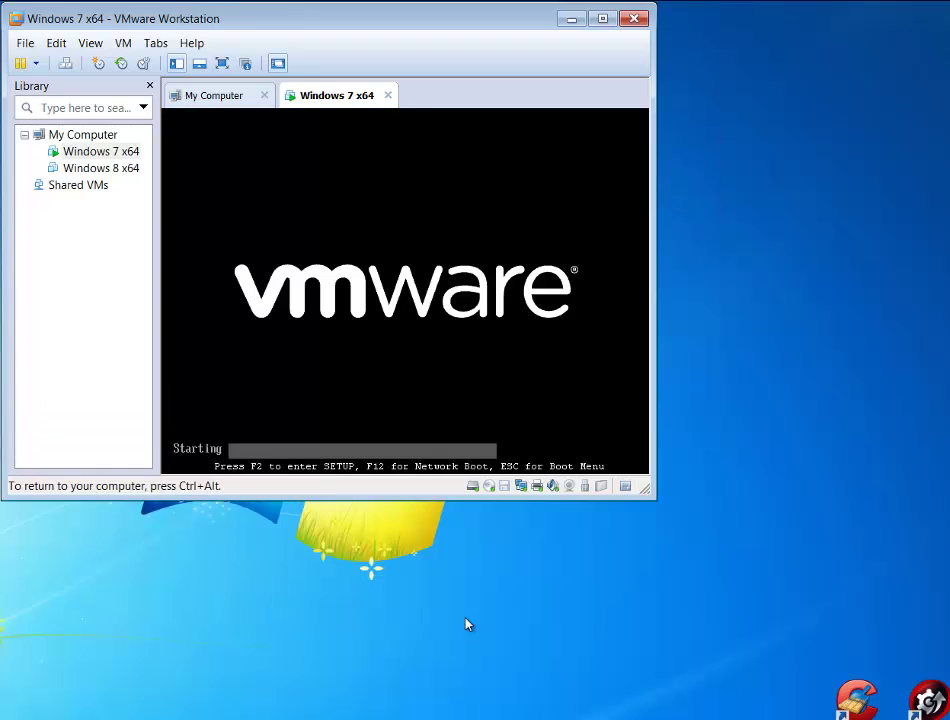
- Bring up the Advanced Boot Options menu with F8 and browse the boot choices
{"action": "key", "text": "F8"}
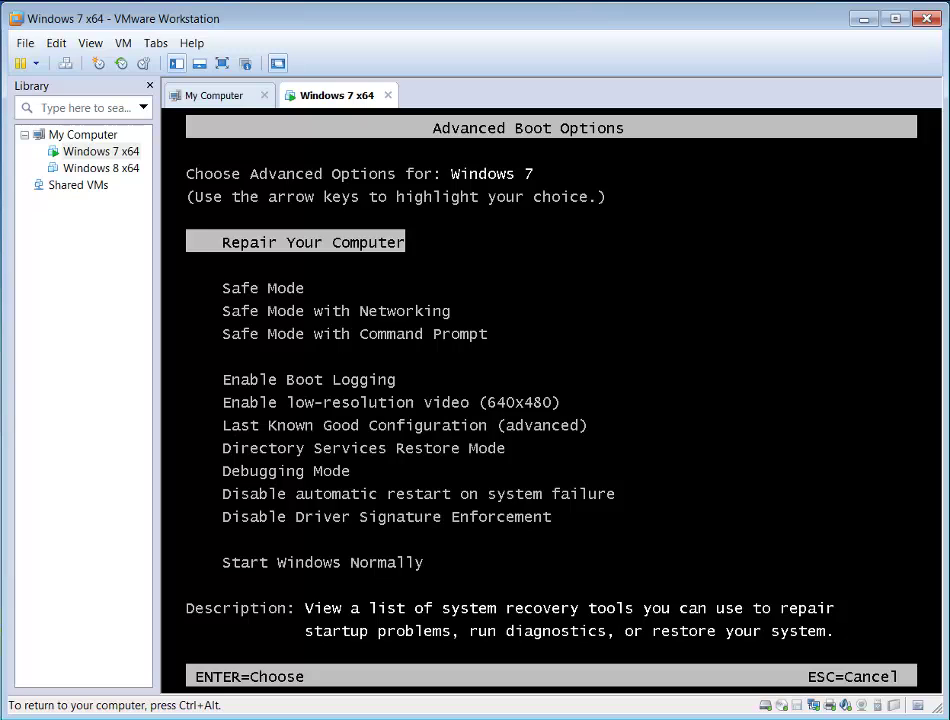
{"action": "key", "text": "Down"}
{"action": "key", "text": "Down"}
{"action": "key", "text": "Down"}
{"action": "key", "text": "Down"}
{"action": "key", "text": "Down"}
{"action": "key", "text": "Down"}
{"action": "key", "text": "Down"}
{"action": "key", "text": "Down"}
{"action": "key", "text": "Down"}
{"action": "key", "text": "Down"}
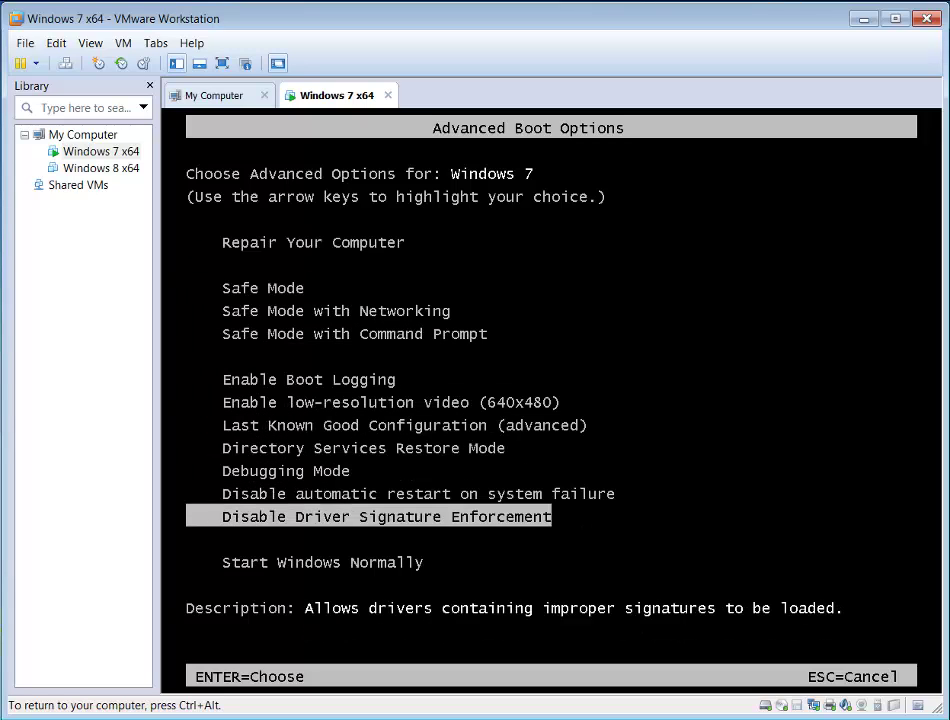
{"action": "key", "text": "Down"}
{"action": "key", "text": "Down"}
{"action": "key", "text": "Up"}
{"action": "key", "text": "Up"}
{"action": "key", "text": "Down"}
{"action": "key", "text": "Up"}
{"action": "key", "text": "Up"}
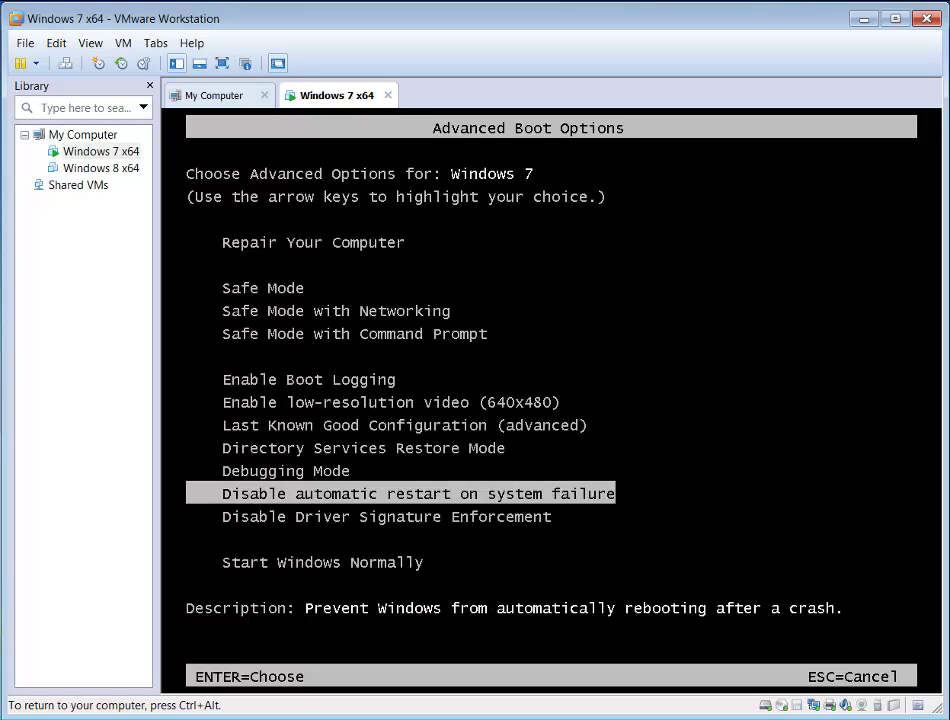
{"action": "key", "text": "Up"}
{"action": "key", "text": "Up"}
{"action": "key", "text": "Up"}
{"action": "key", "text": "Up"}
{"action": "key", "text": "Up"}
{"action": "key", "text": "Up"}
{"action": "key", "text": "Up"}
{"action": "key", "text": "Up"}
{"action": "key", "text": "Up"}
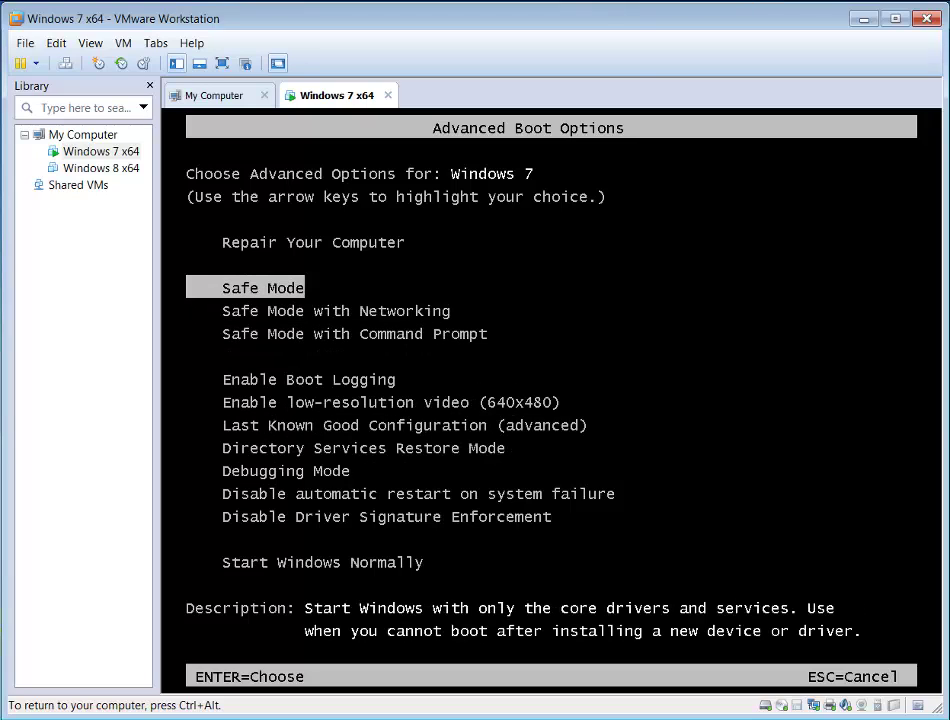
{"action": "key", "text": "Down"}
{"action": "key", "text": "Down"}
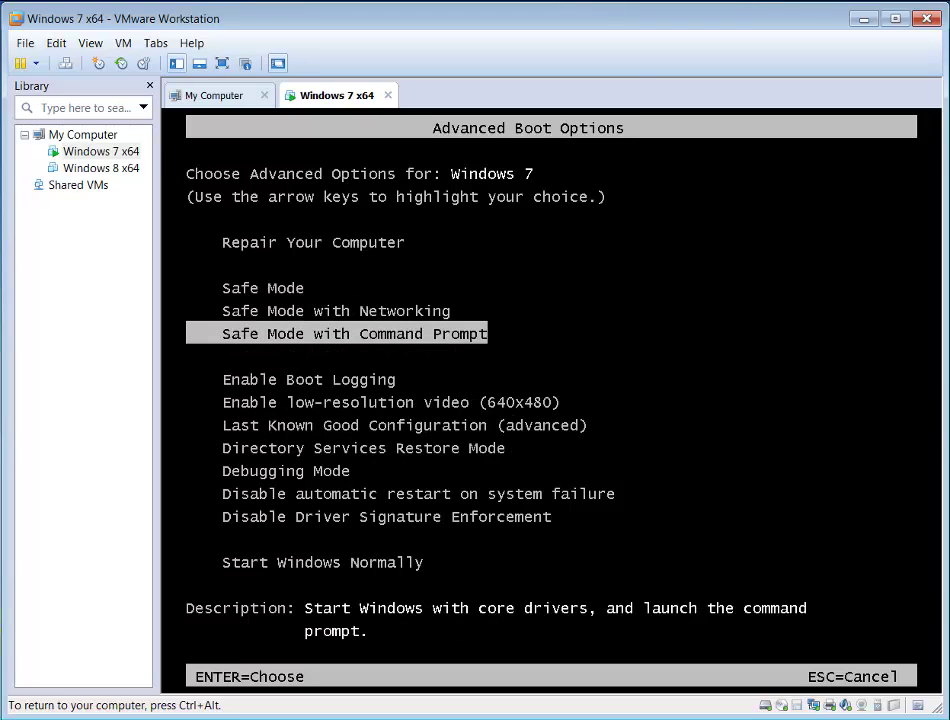
{"action": "key", "text": "Up"}
{"action": "key", "text": "Up"}
{"action": "key", "text": "Down"}
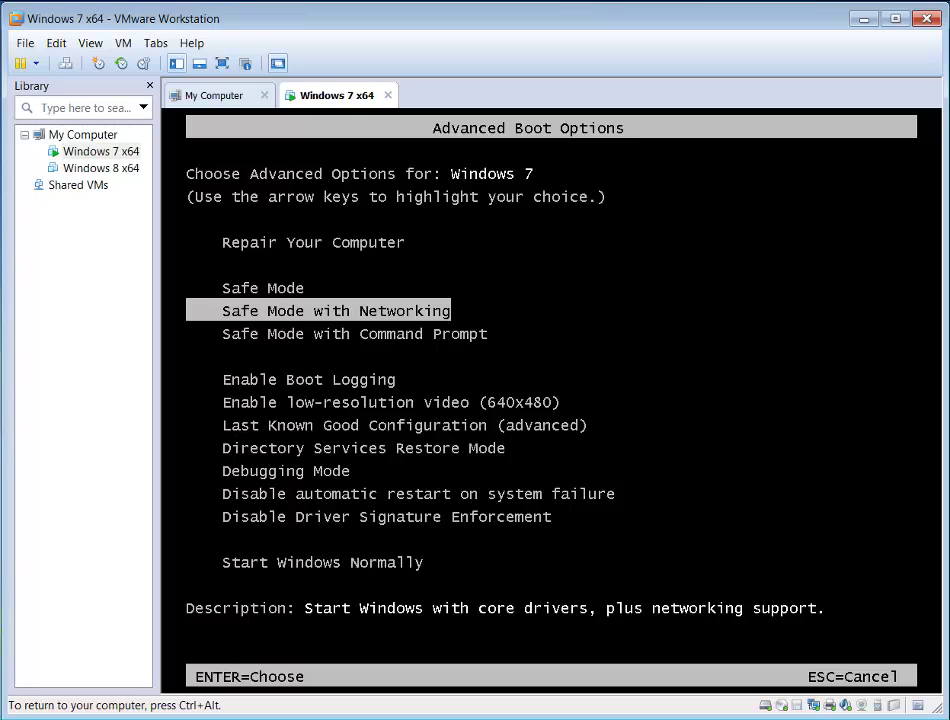
{"action": "key", "text": "Down"}
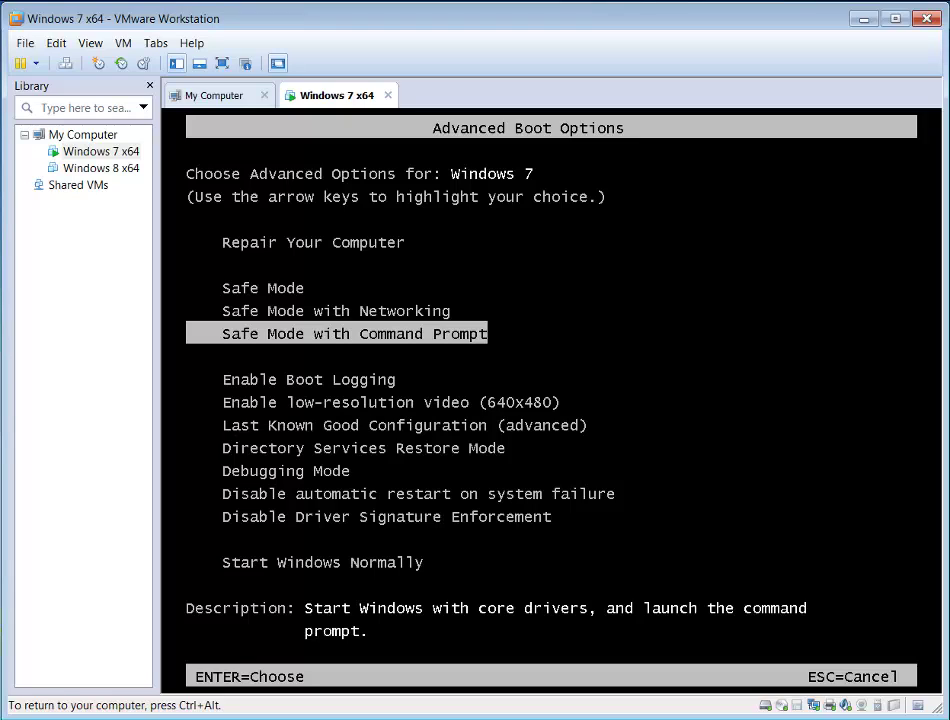
- Select Safe Mode with Networking and boot Windows with it
{"action": "key", "text": "Down"}
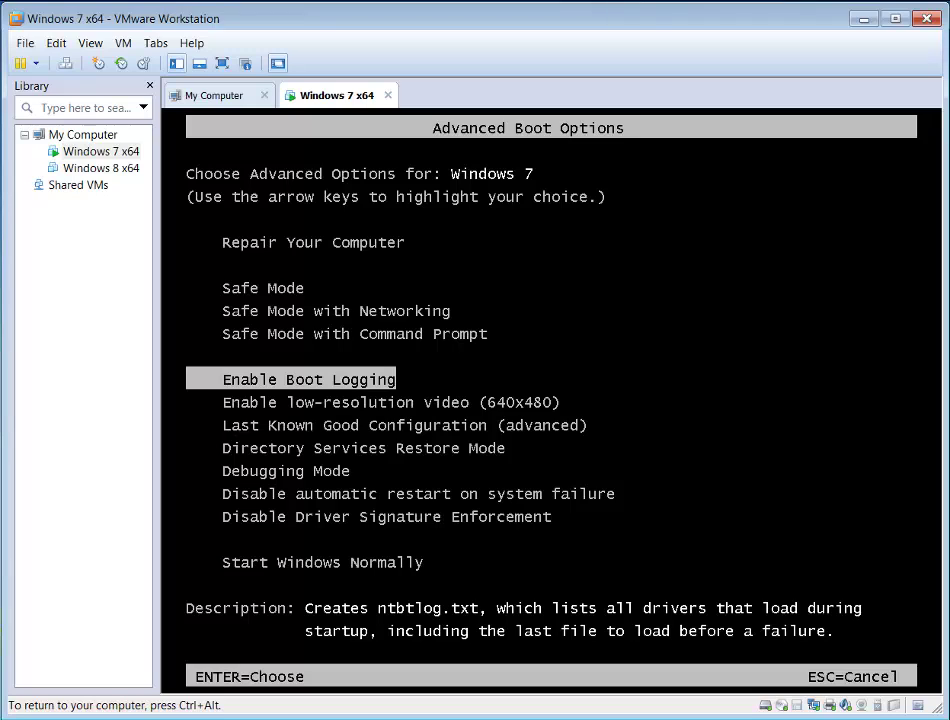
{"action": "key", "text": "Up"}
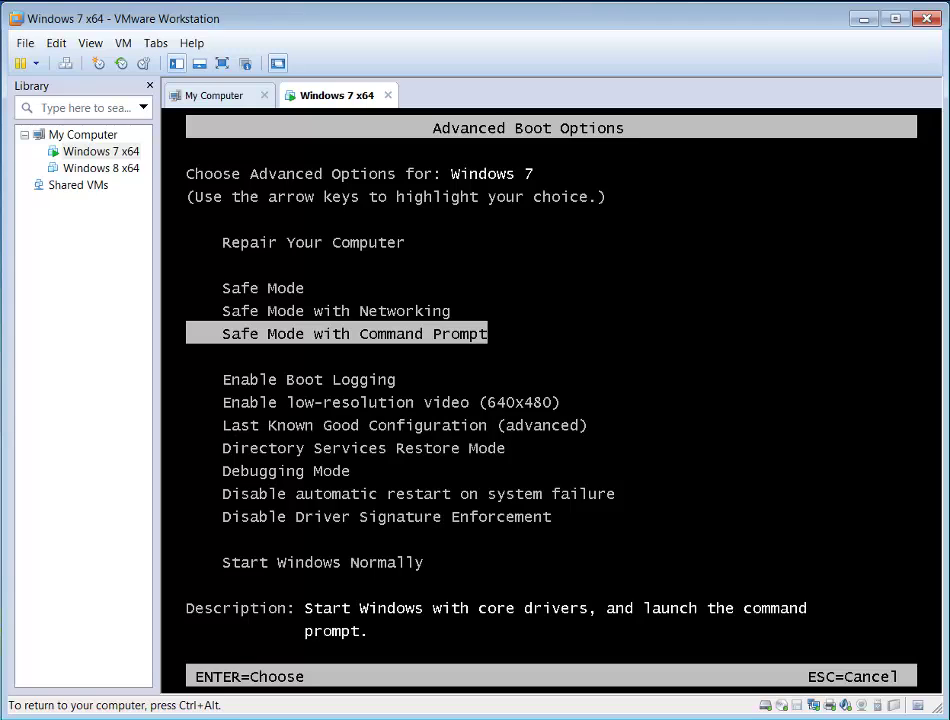
{"action": "key", "text": "Up"}
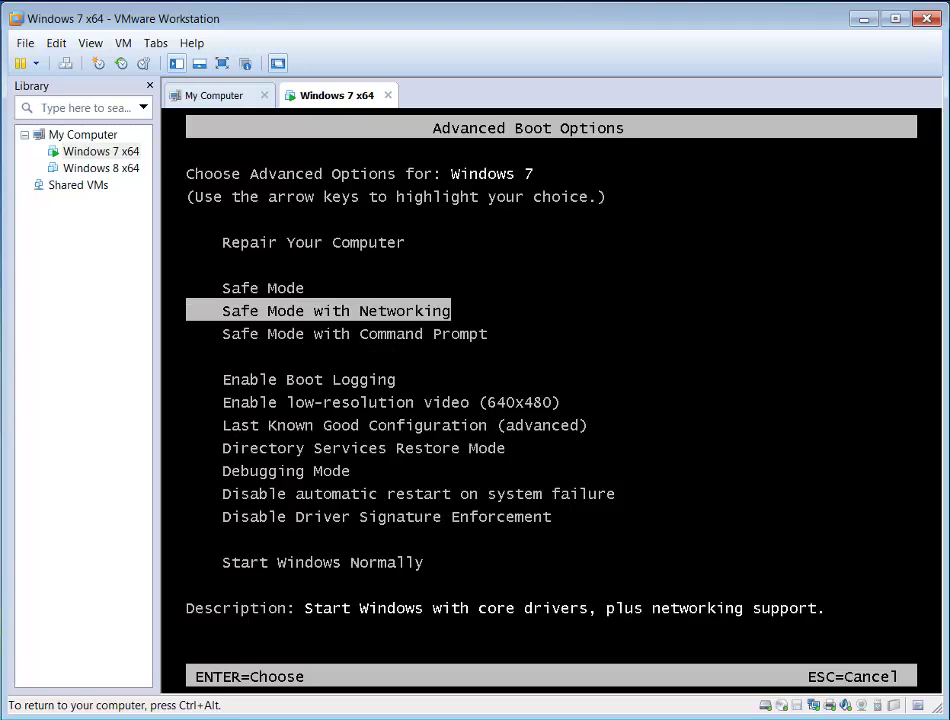
{"action": "key", "text": "Up"}
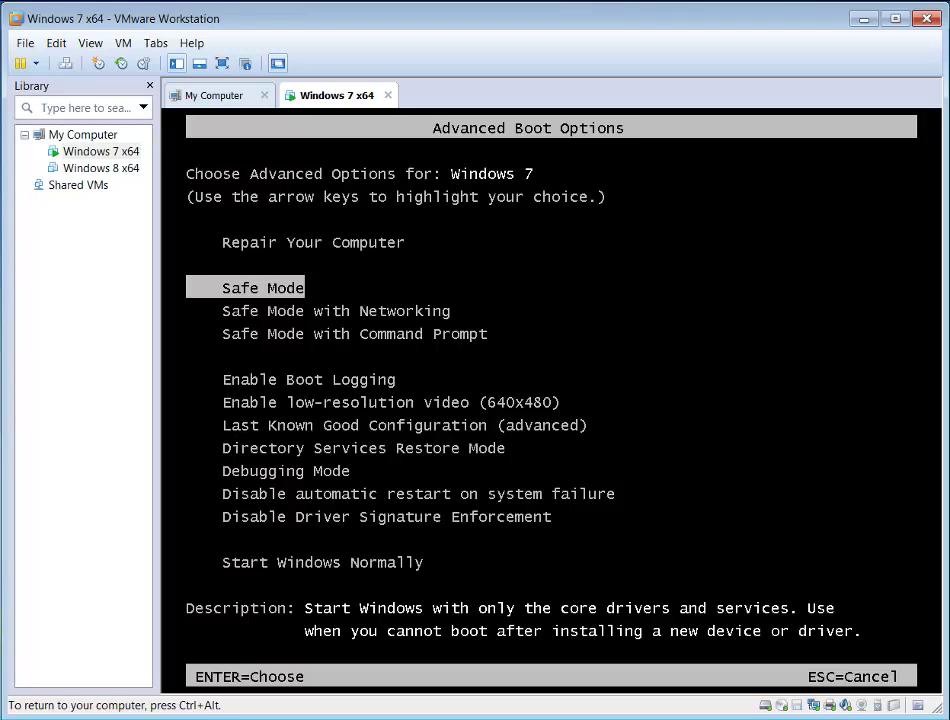
{"action": "key", "text": "Down"}
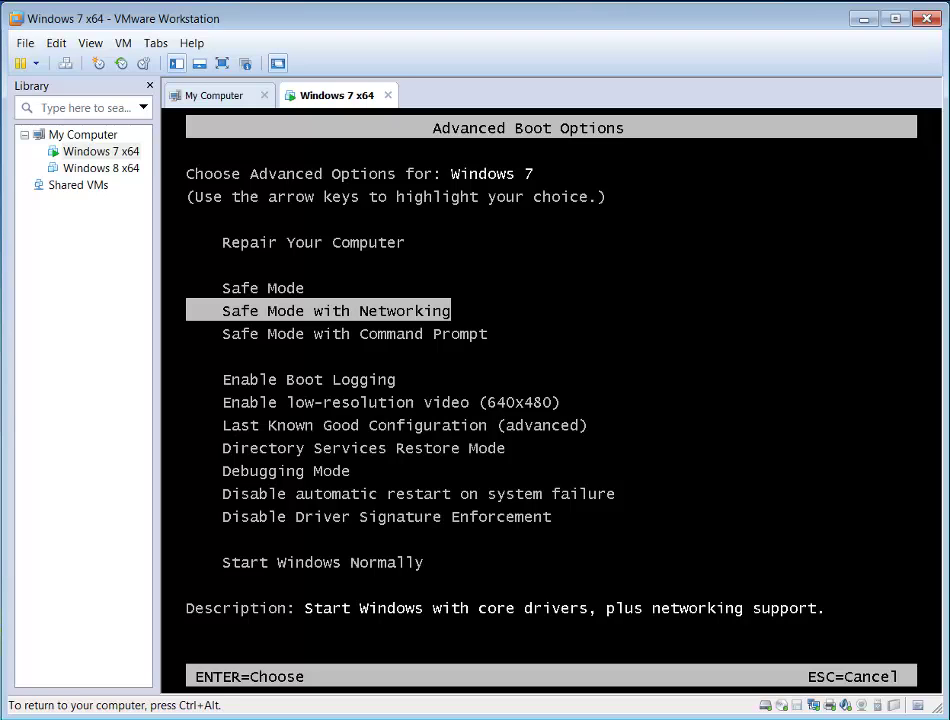
{"action": "key", "text": "Return"}
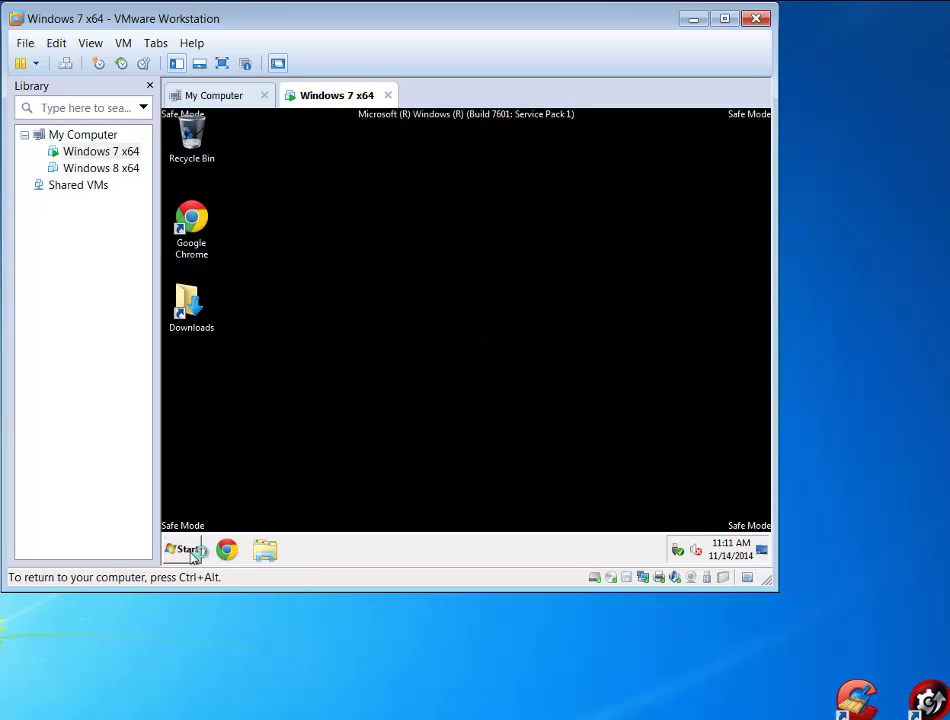
{"action": "left_click", "coordinate": [503, 105]}
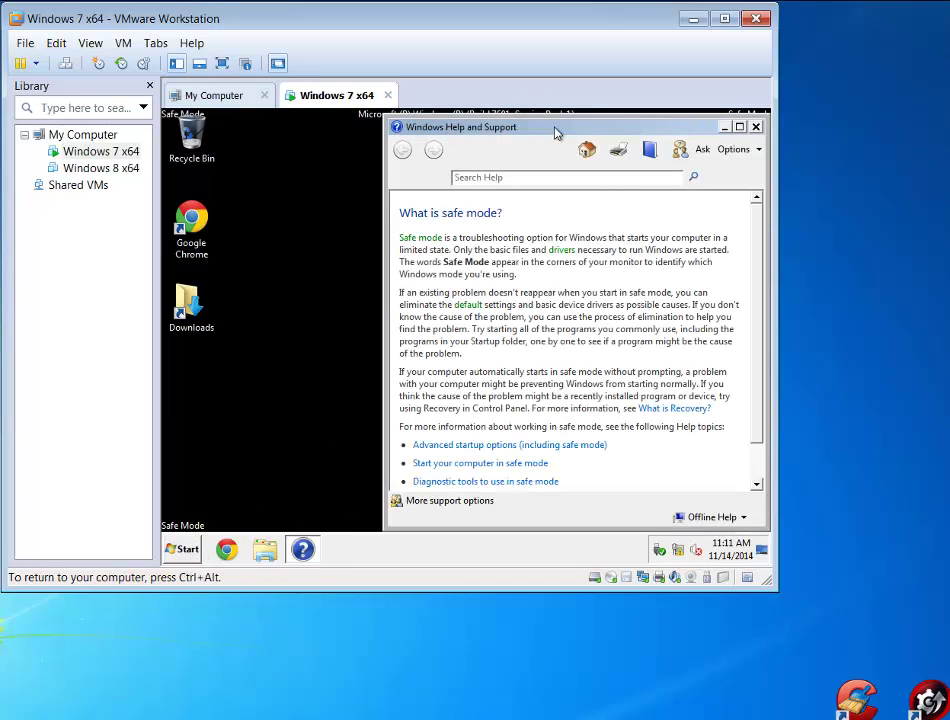
{"action": "left_click", "coordinate": [756, 127]}
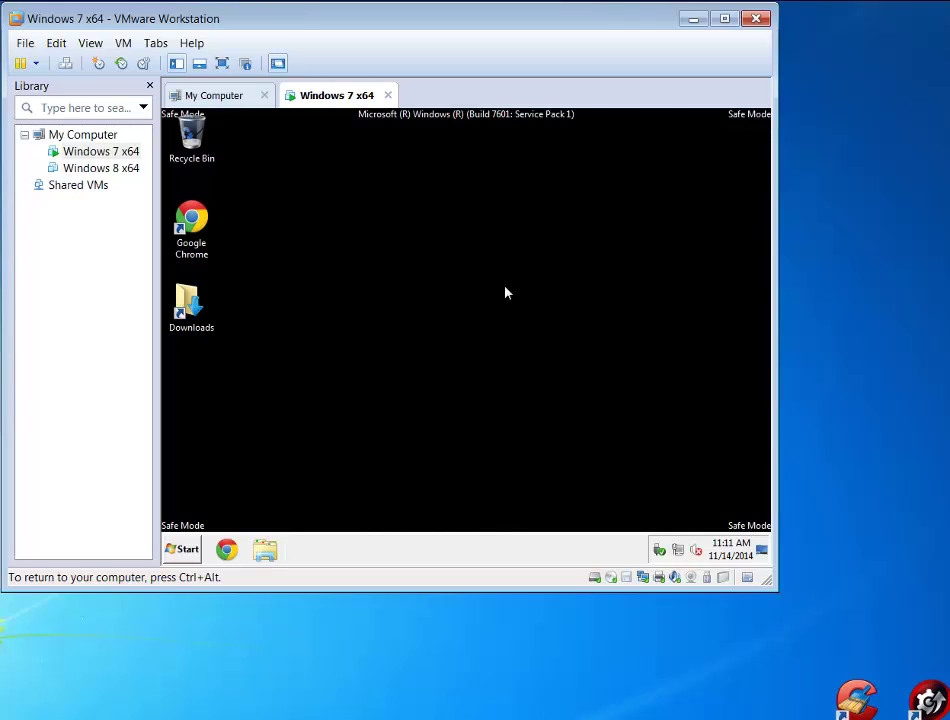
{"action": "key", "text": "ctrl+alt"}
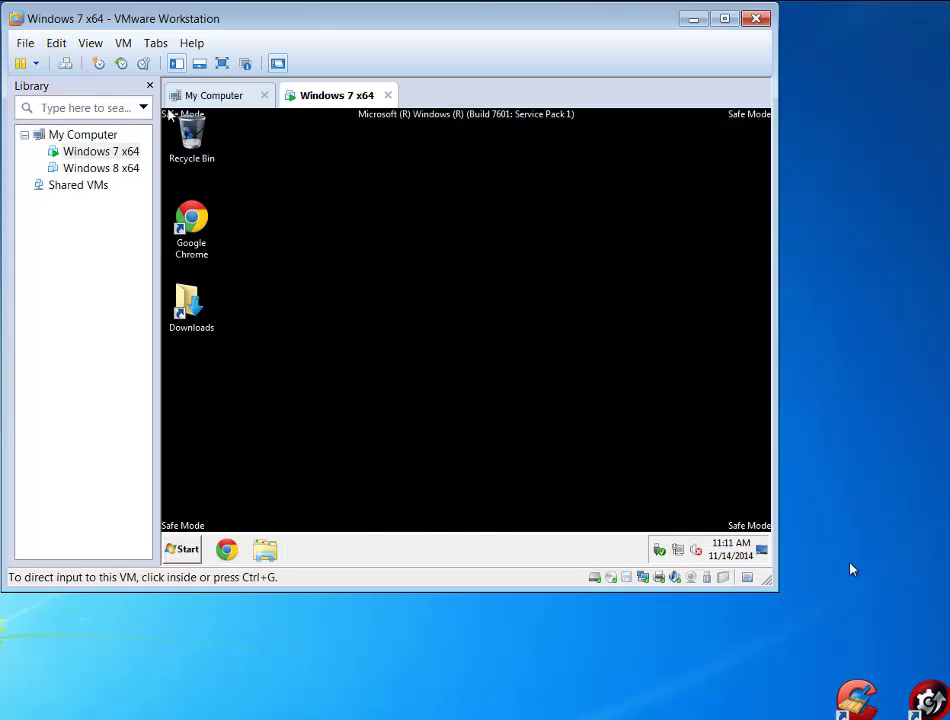
{"action": "left_click", "coordinate": [257, 383]}
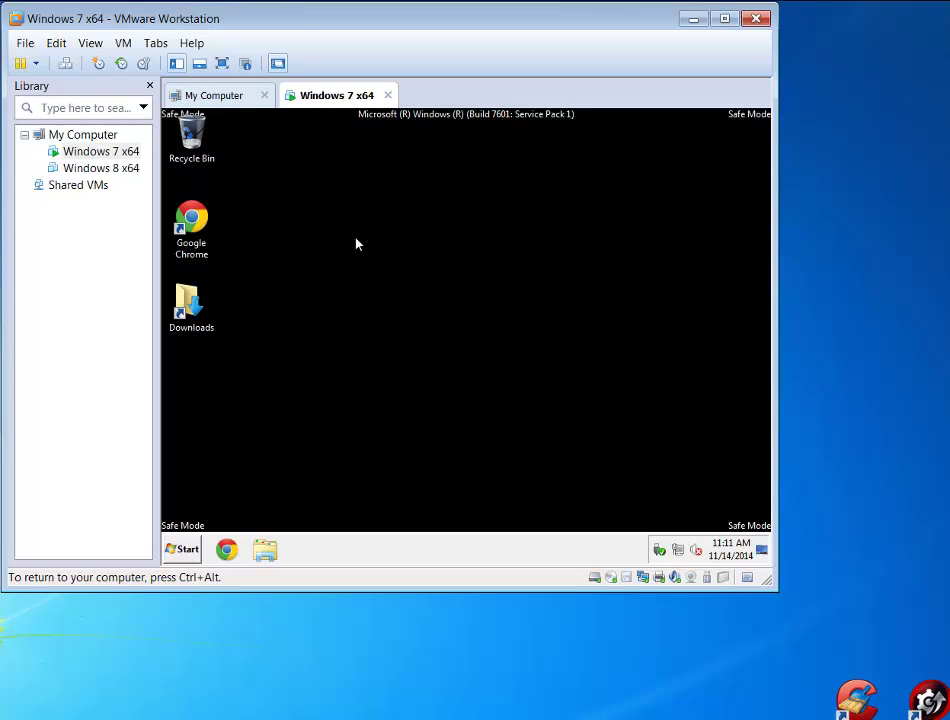
{"action": "key", "text": "ctrl+alt"}
{"action": "key", "text": "ctrl+g"}
- Open the guest's Control Panel from the Start menu, showing All Control Panel Items
{"action": "left_click", "coordinate": [183, 552]}
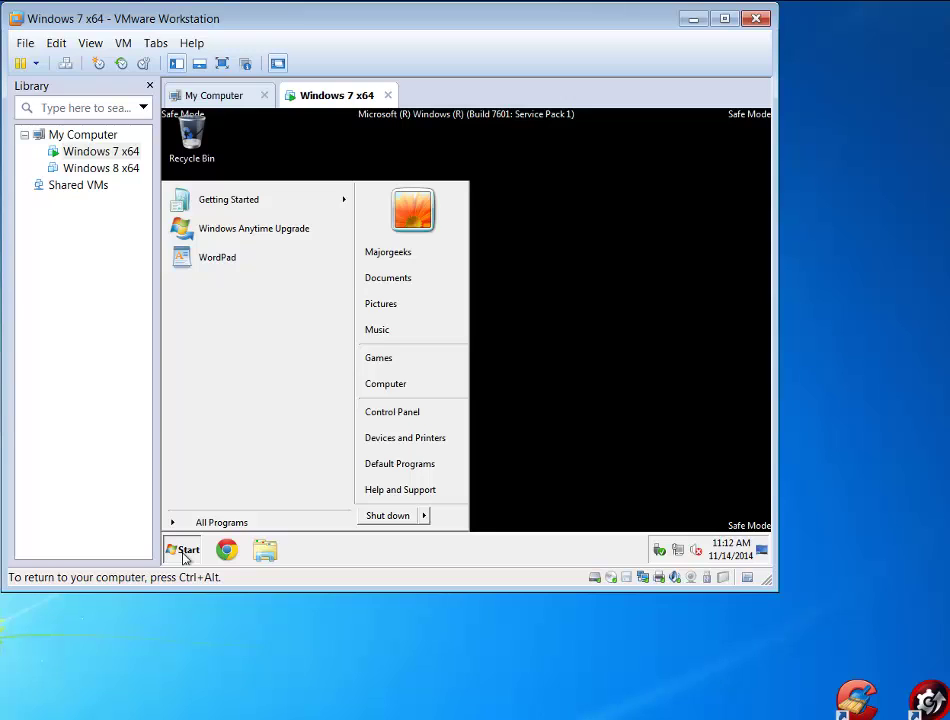
{"action": "left_click", "coordinate": [183, 553]}
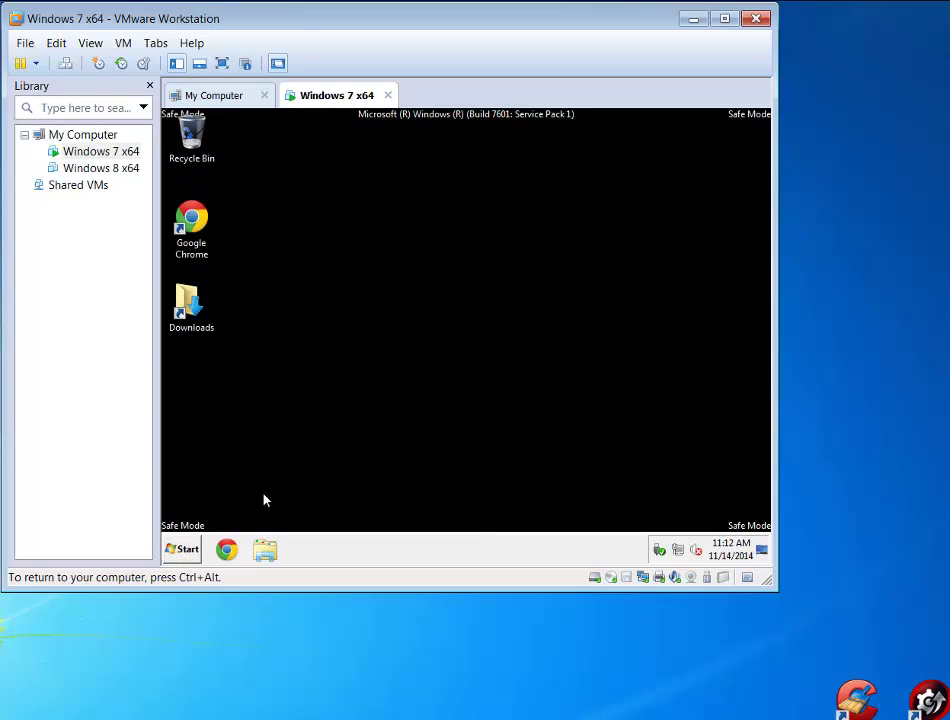
{"action": "left_click", "coordinate": [183, 549]}
{"action": "mouse_move", "coordinate": [424, 524]}
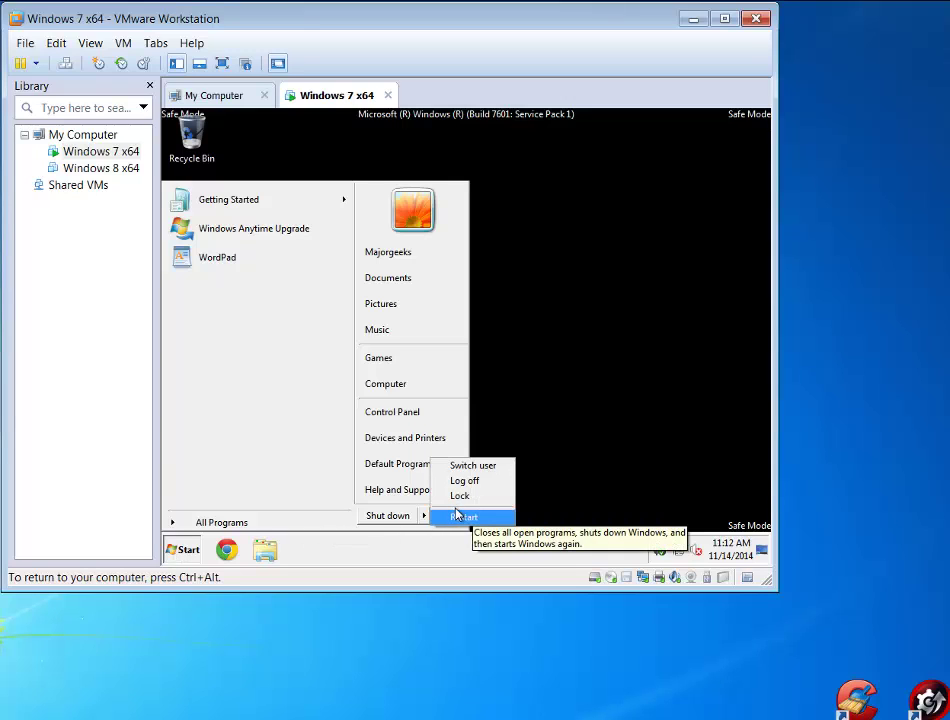
{"action": "left_click", "coordinate": [560, 287]}
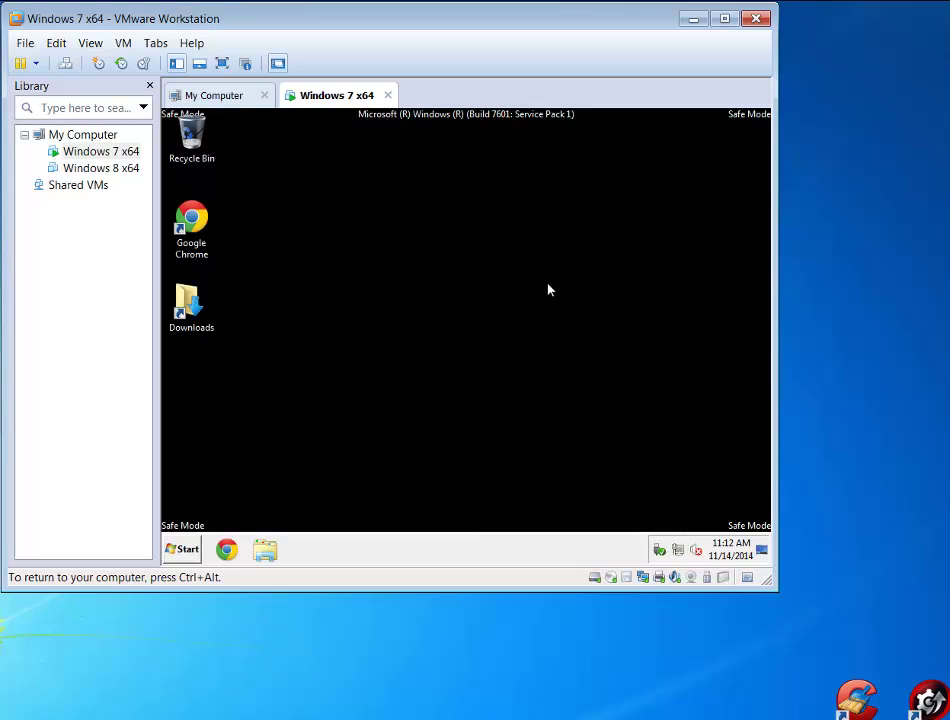
{"action": "left_click", "coordinate": [183, 553]}
{"action": "left_click", "coordinate": [394, 411]}
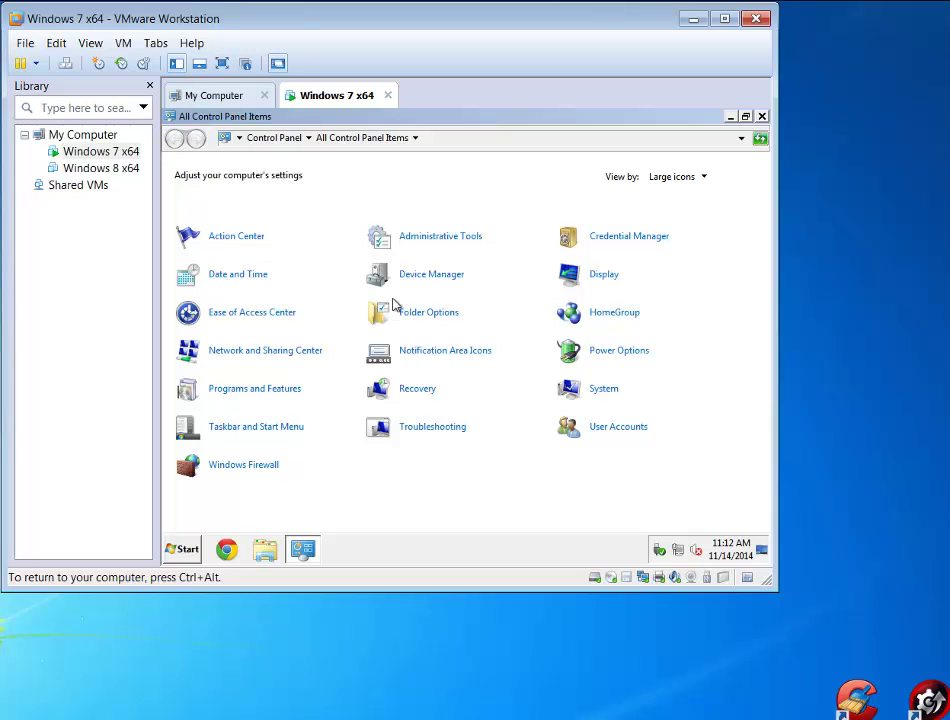
- Launch System Configuration from Administrative Tools and choose Diagnostic startup
{"action": "left_click", "coordinate": [448, 239]}
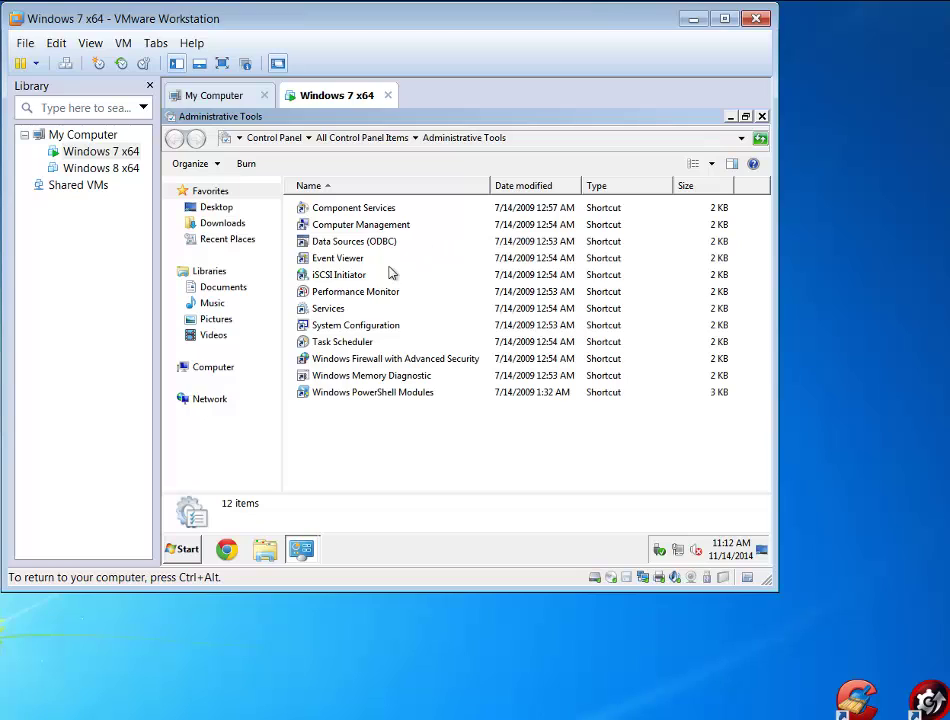
{"action": "double_click", "coordinate": [338, 327]}
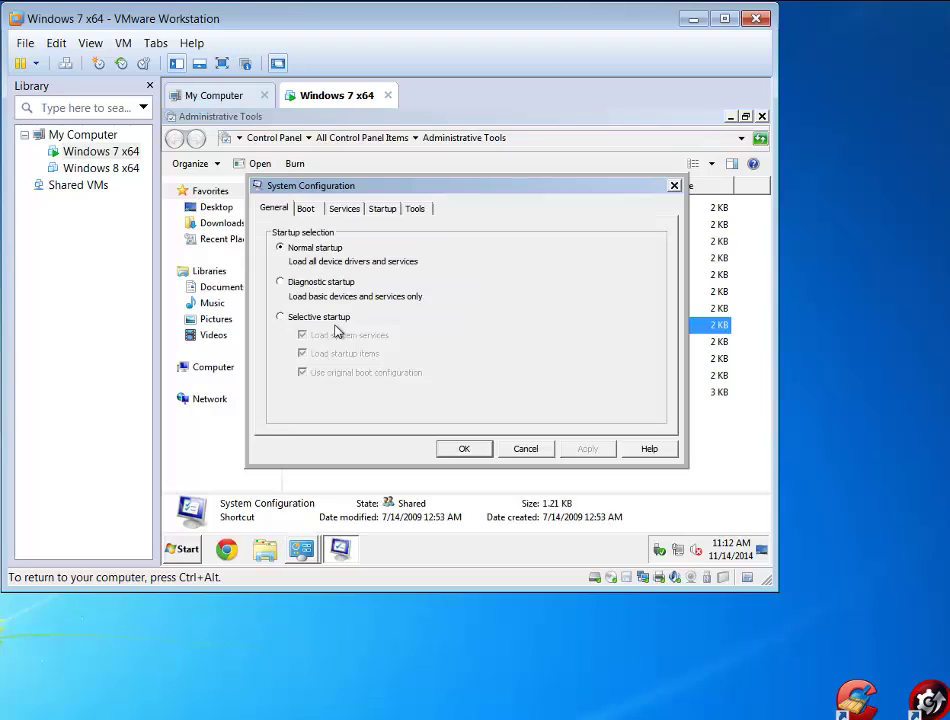
{"action": "left_click", "coordinate": [283, 318]}
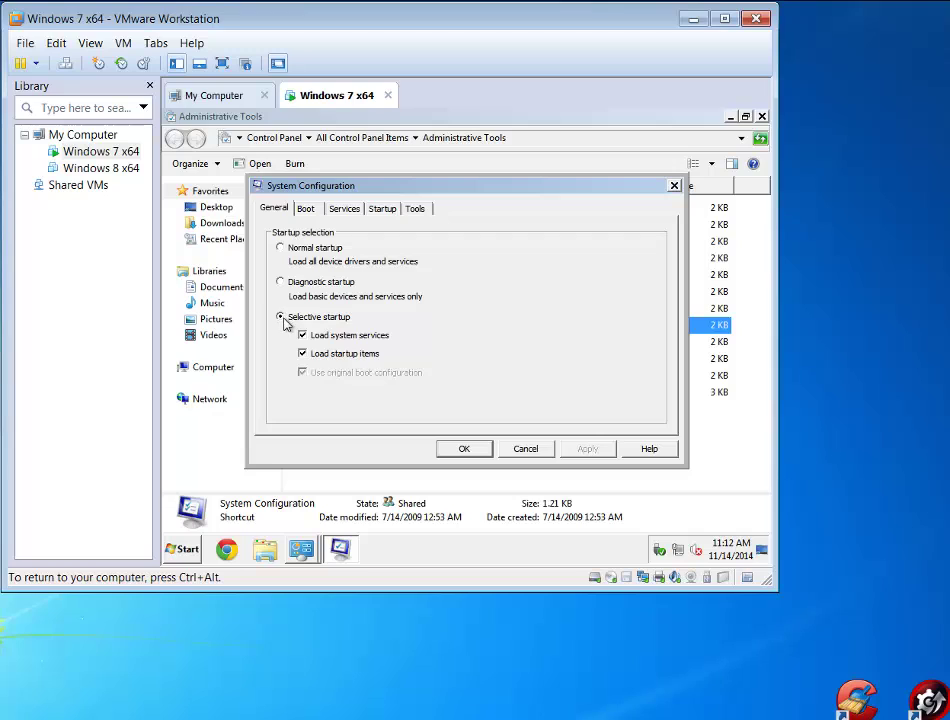
{"action": "left_click", "coordinate": [283, 284]}
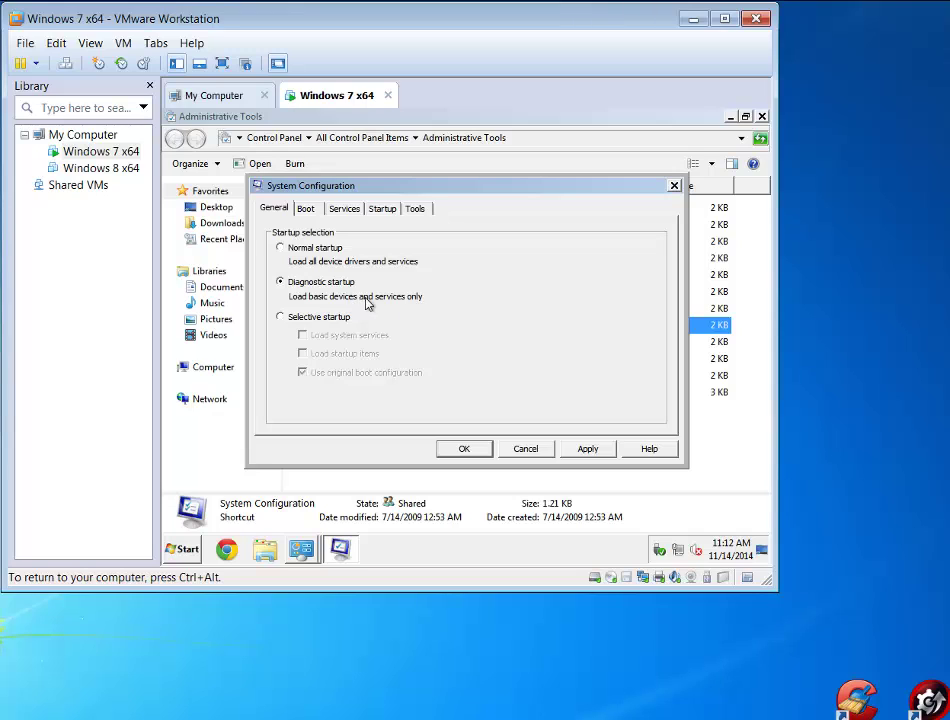
- Enable Safe boot (Minimal) on the Boot tab and apply the changes with OK
{"action": "left_click", "coordinate": [304, 209]}
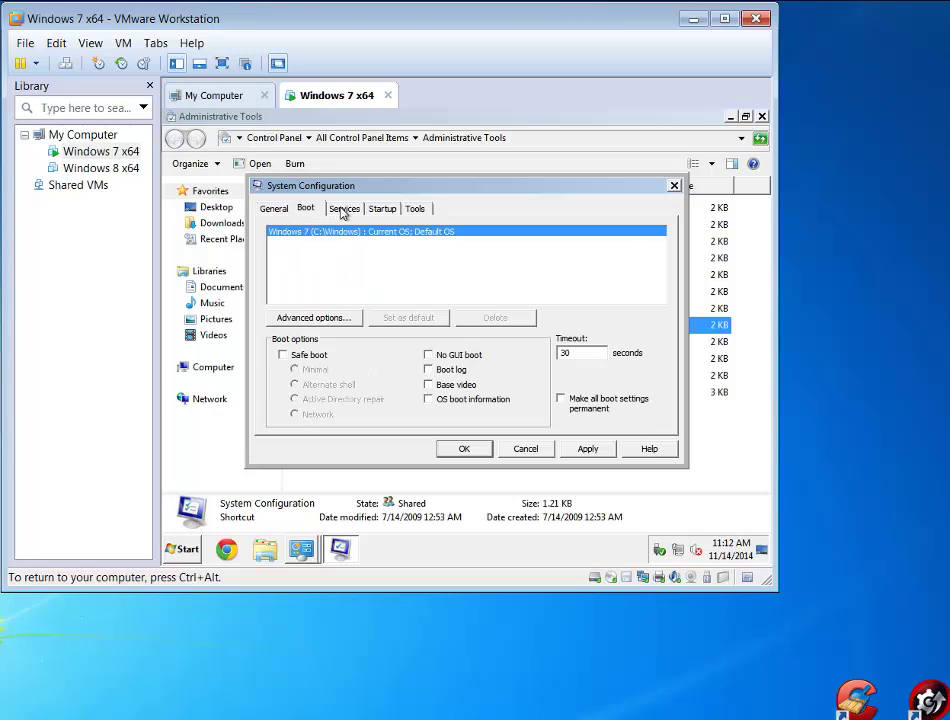
{"action": "left_click", "coordinate": [282, 355]}
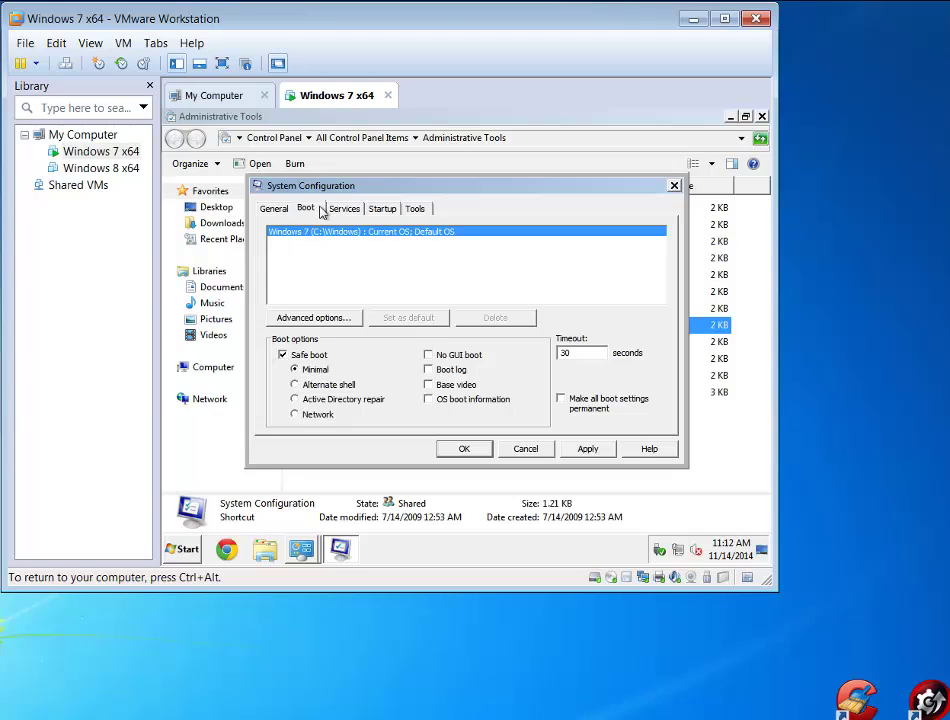
{"action": "left_click", "coordinate": [273, 209]}
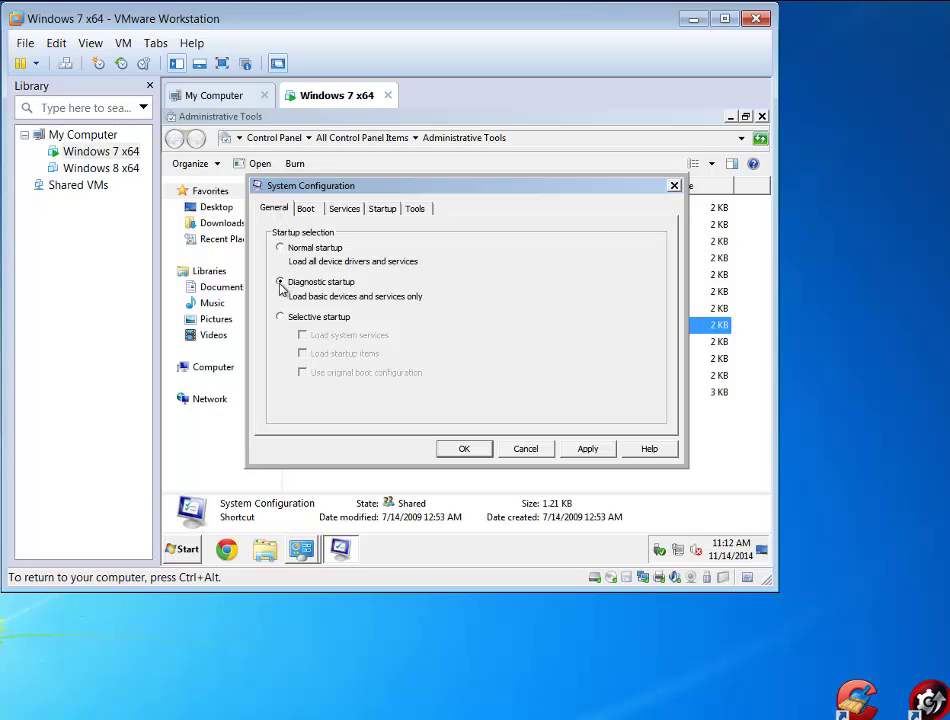
{"action": "left_click", "coordinate": [305, 208]}
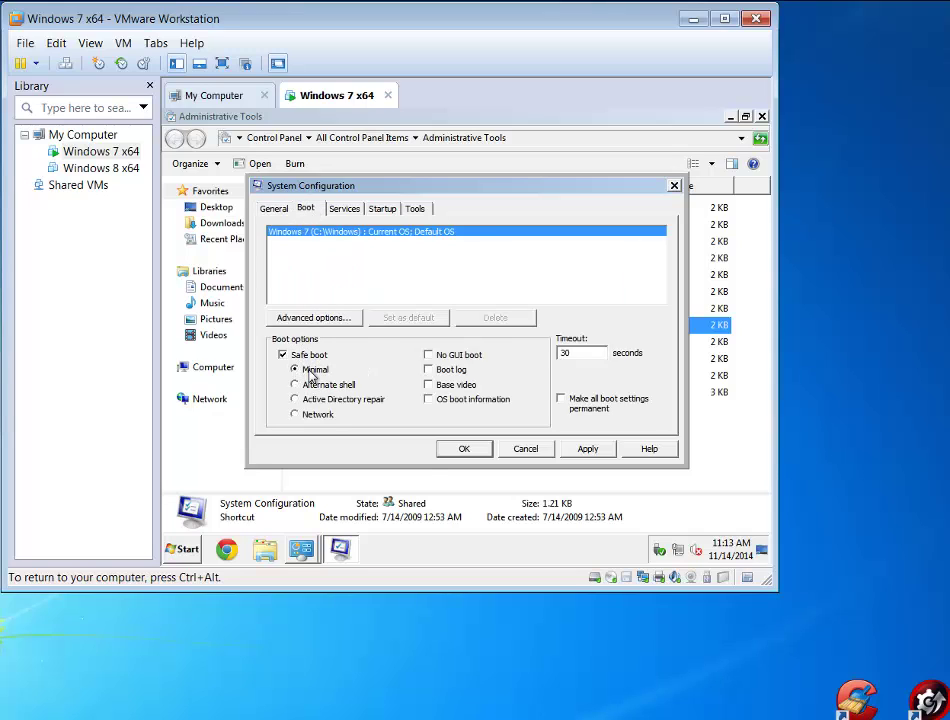
{"action": "left_click", "coordinate": [449, 453]}
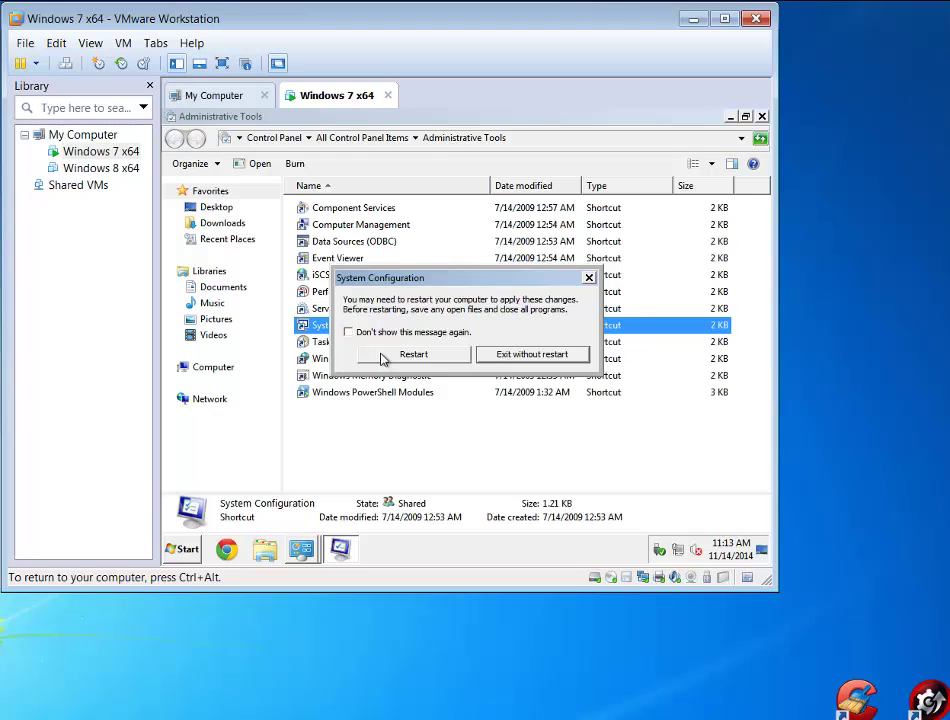
- Exit the restart prompt without restarting and close the Administrative Tools and Control Panel windows
{"action": "left_click", "coordinate": [553, 356]}
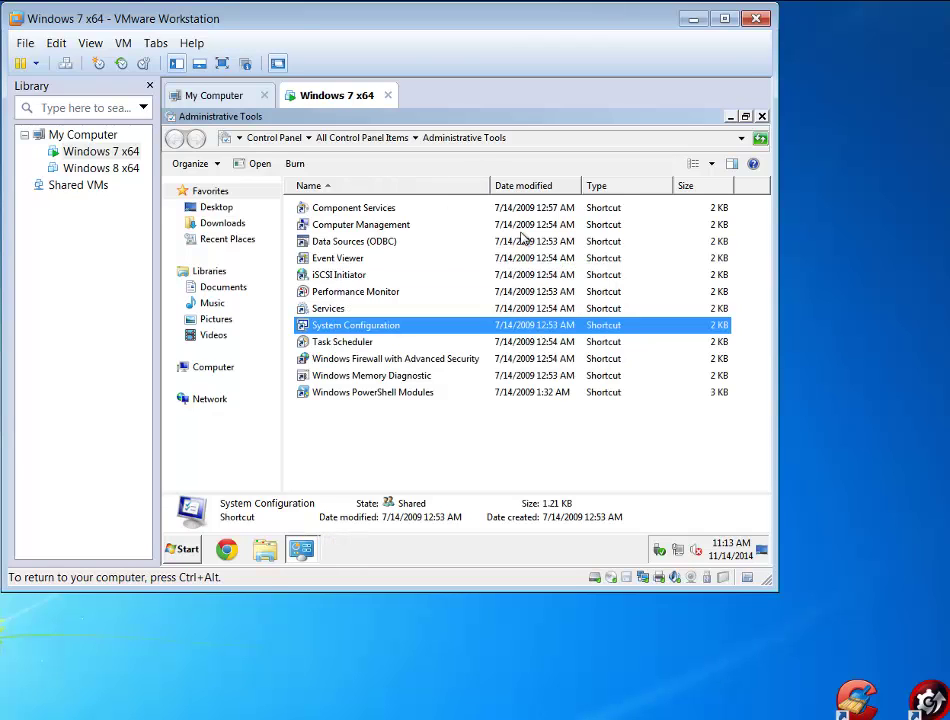
{"action": "left_click", "coordinate": [762, 116]}
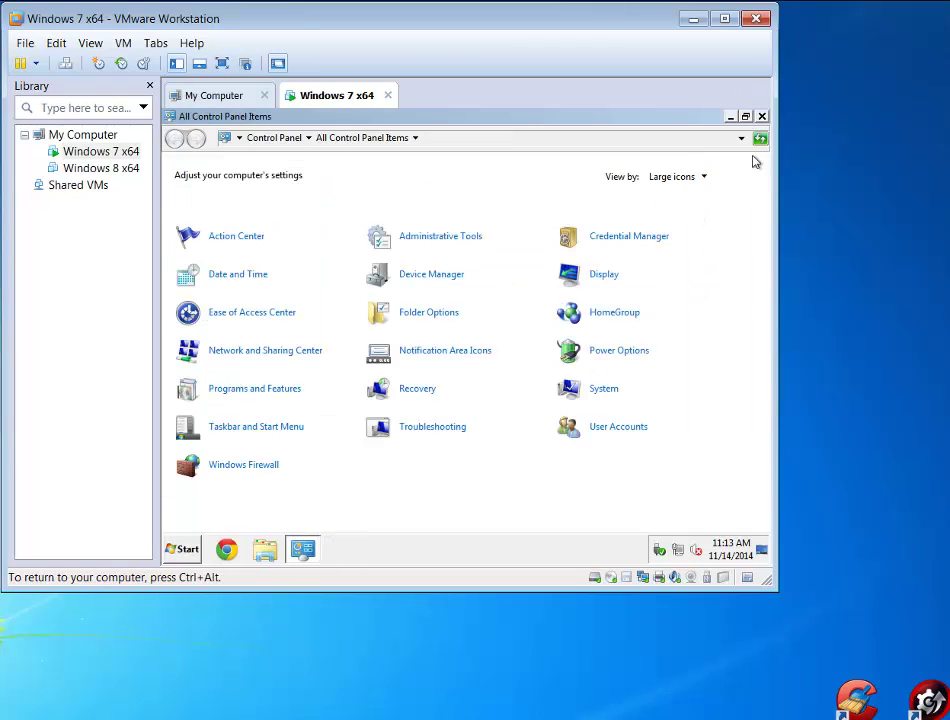
{"action": "left_click", "coordinate": [762, 117]}
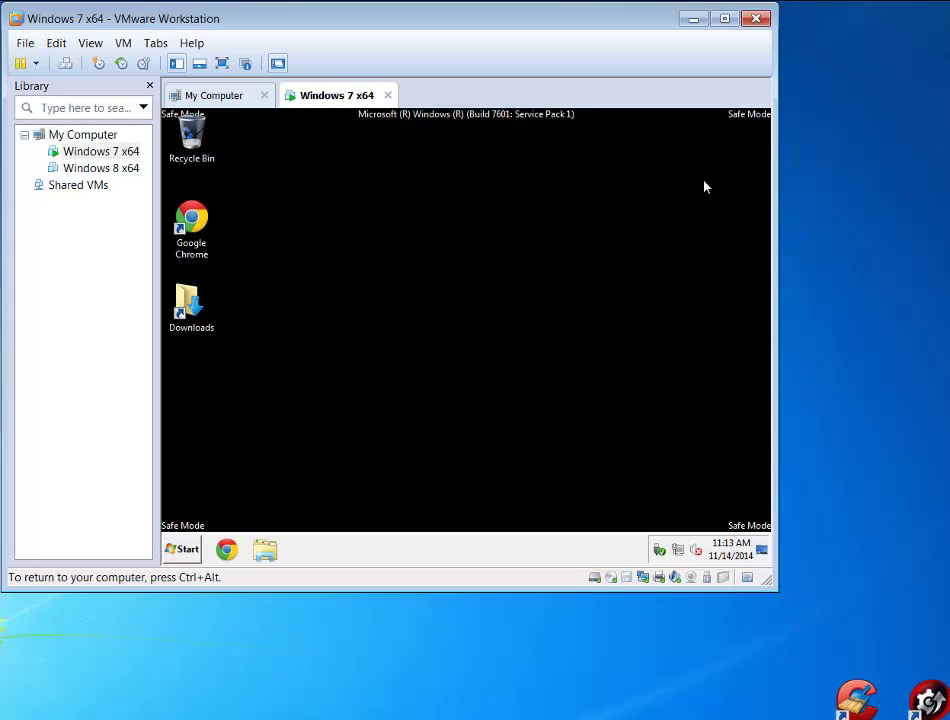